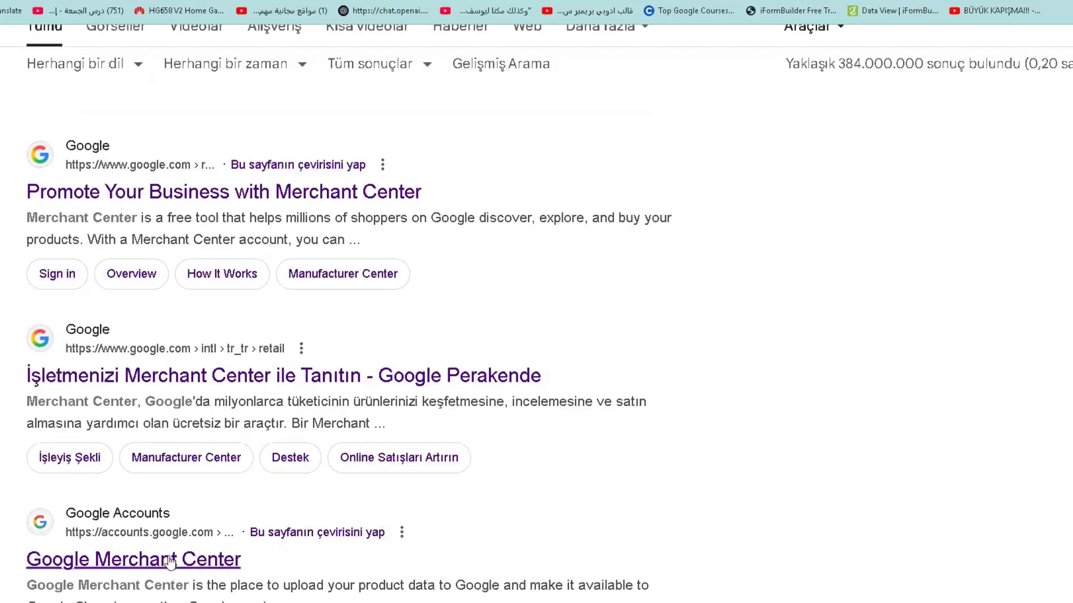
# - Open Google Merchant Center from the search results, verify the account by entering its password, and skip adding a home address
pyautogui.click(170, 560)
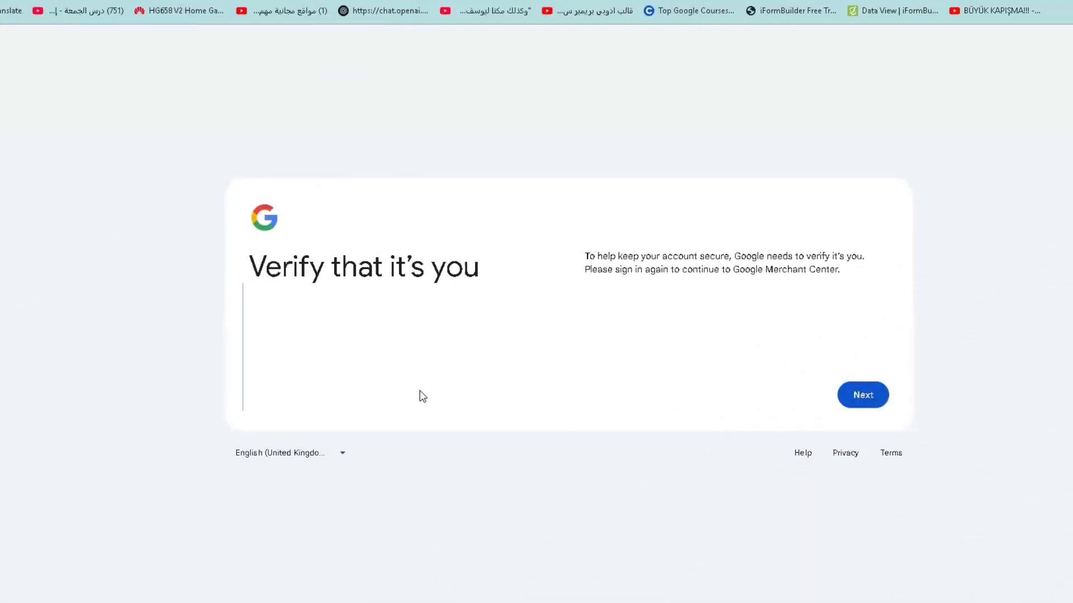
pyautogui.click(864, 396)
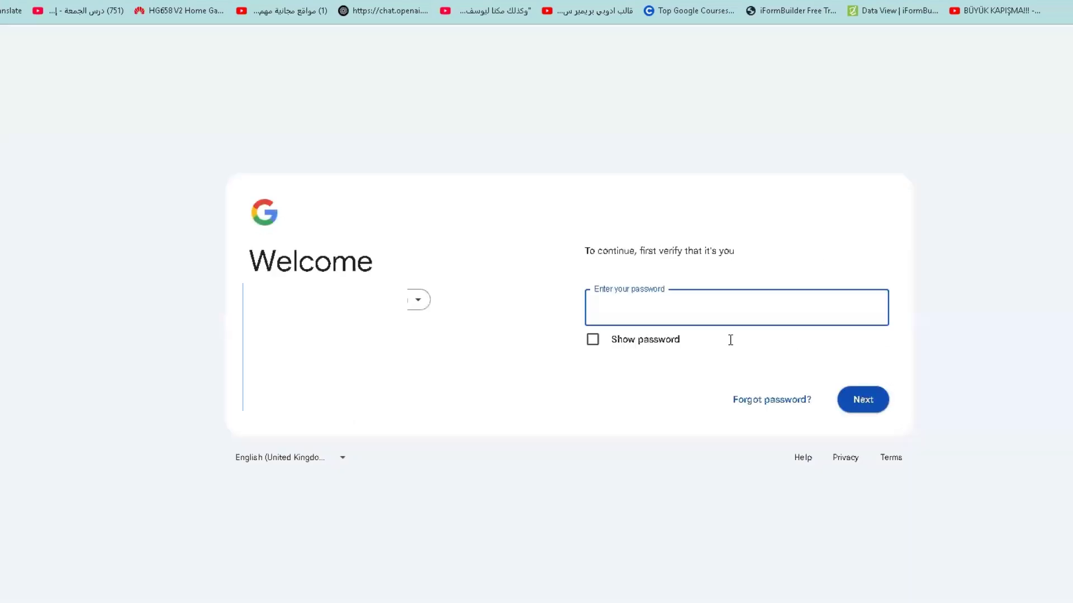
pyautogui.write('••••••••••')
pyautogui.press('Return')
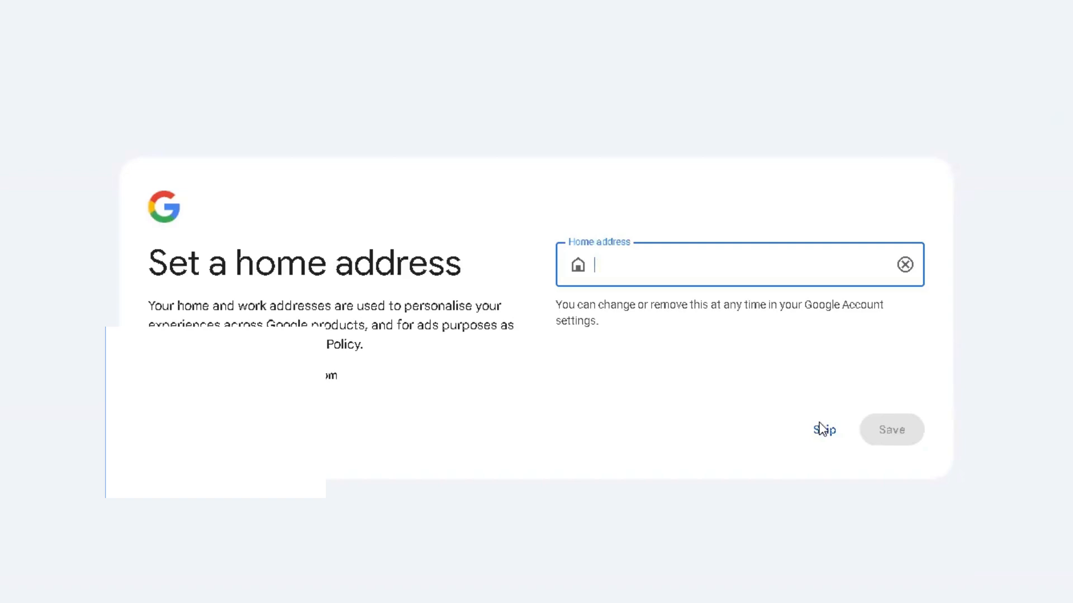
pyautogui.click(820, 429)
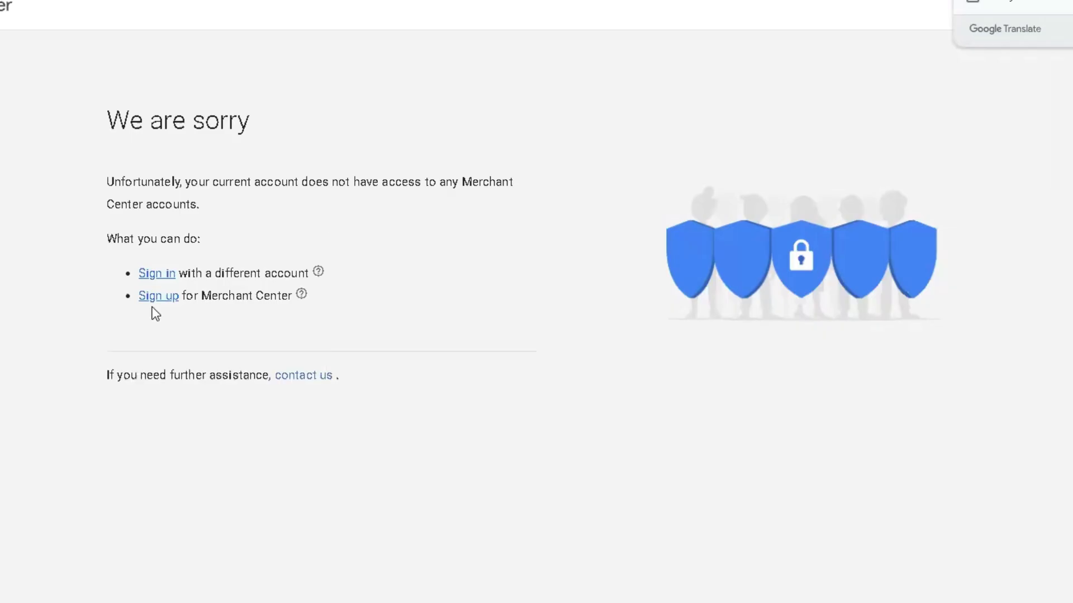
# - Sign up for Merchant Center as a business that sells online at the pasted store website and has no physical store
pyautogui.click(157, 296)
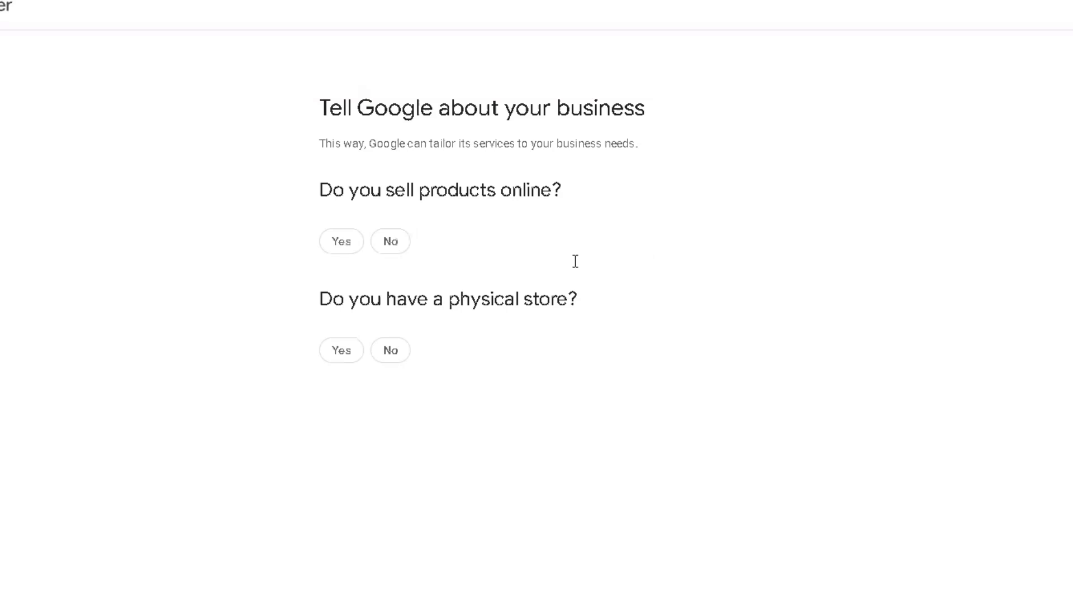
pyautogui.click(344, 246)
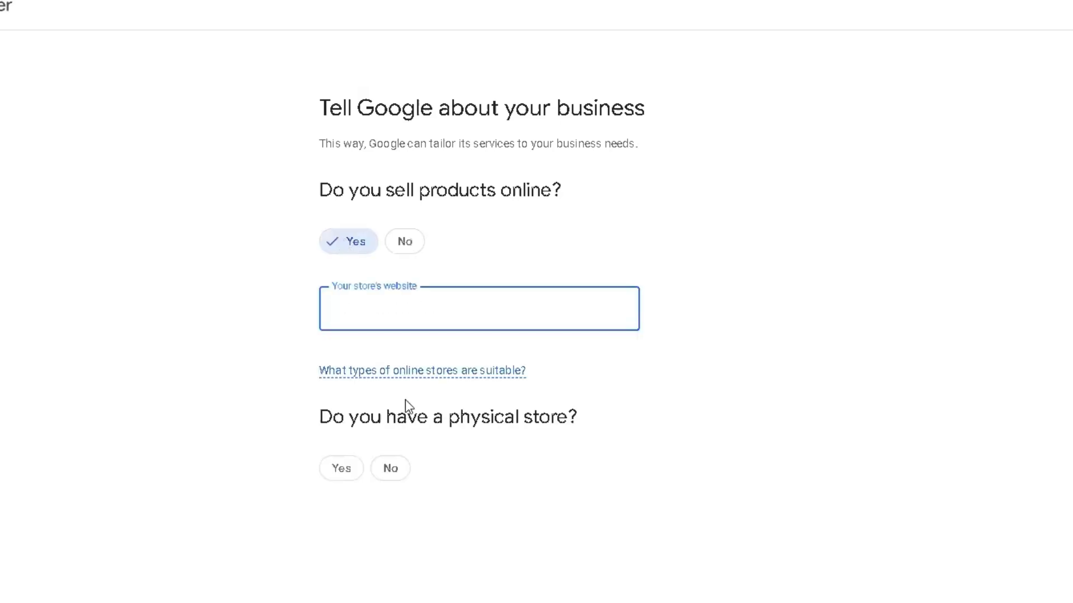
pyautogui.rightClick(431, 305)
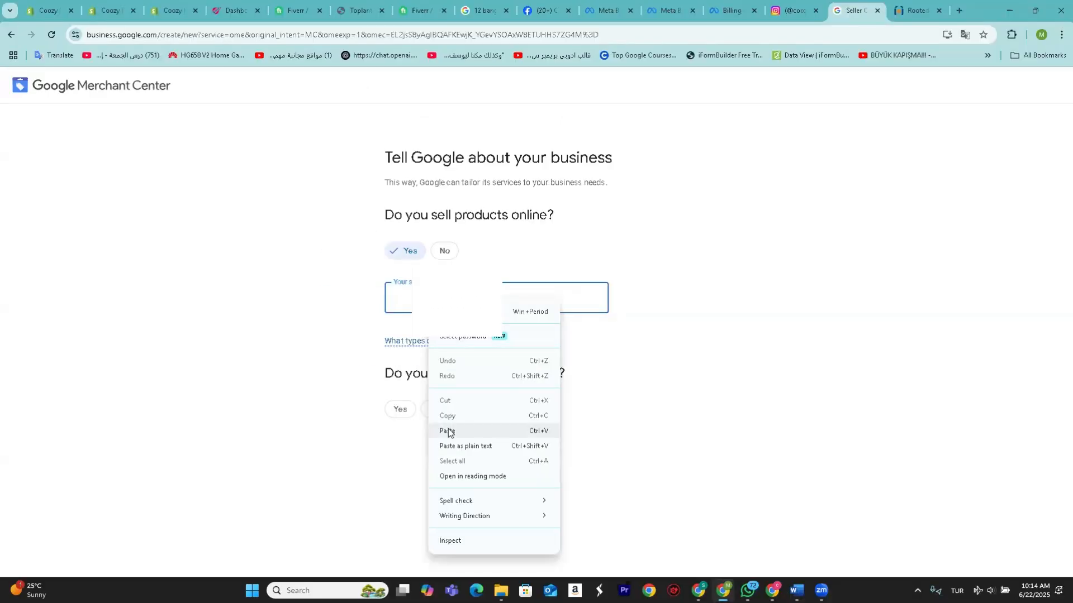
pyautogui.click(447, 432)
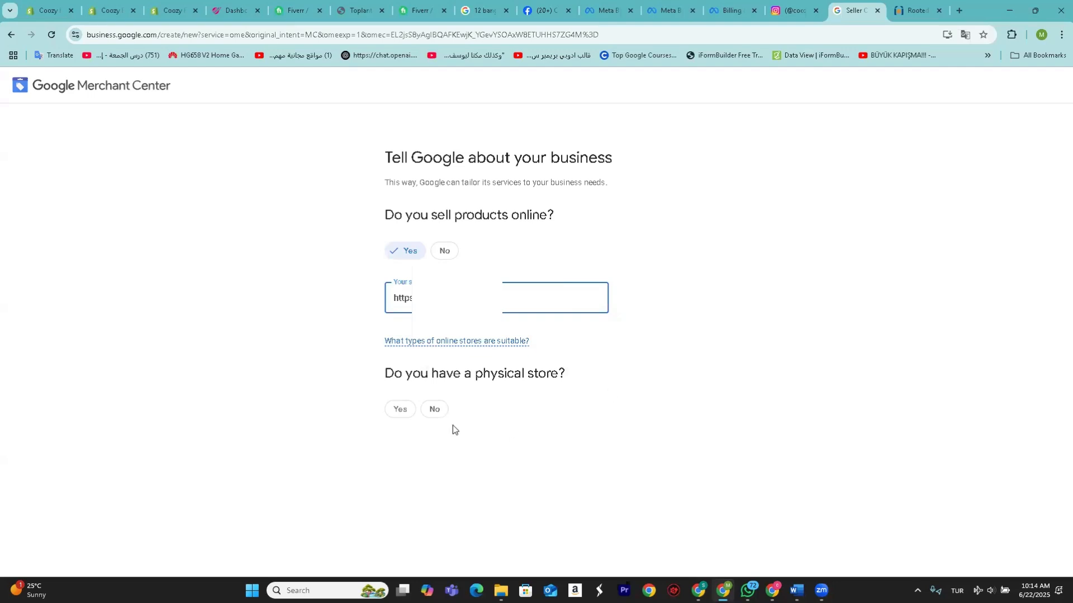
pyautogui.click(428, 412)
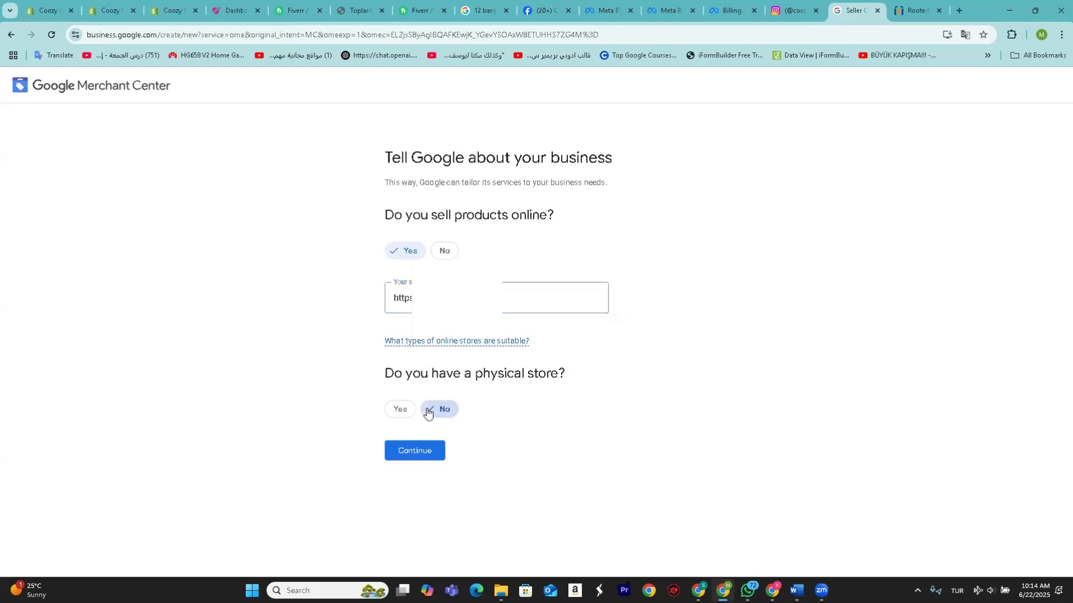
pyautogui.click(414, 451)
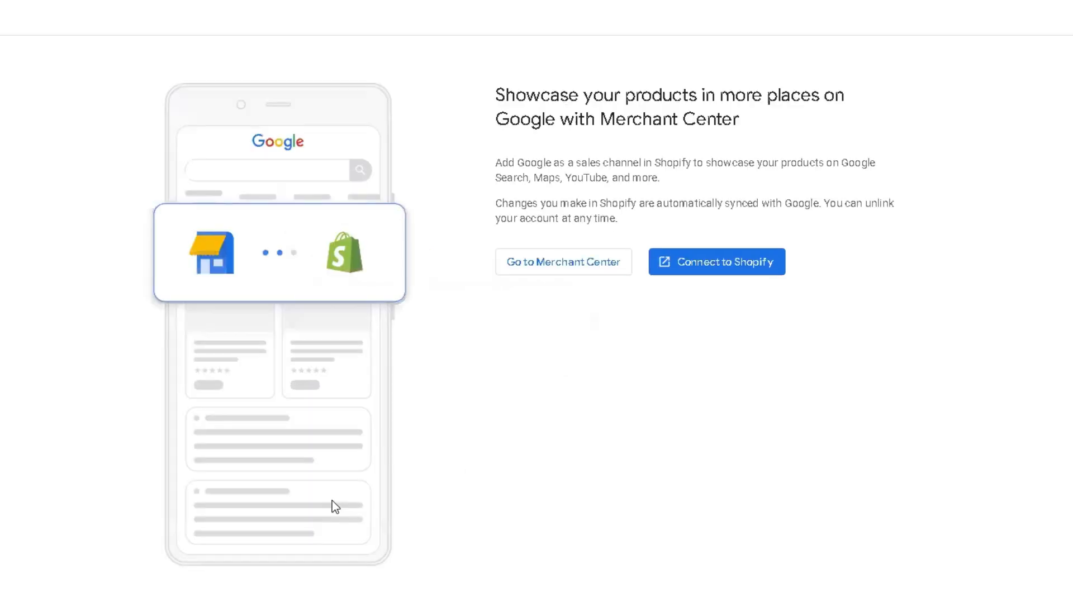
# - Proceed without connecting Shopify, save United Kingdom as the country of registration, and continue to Merchant Center
pyautogui.click(589, 266)
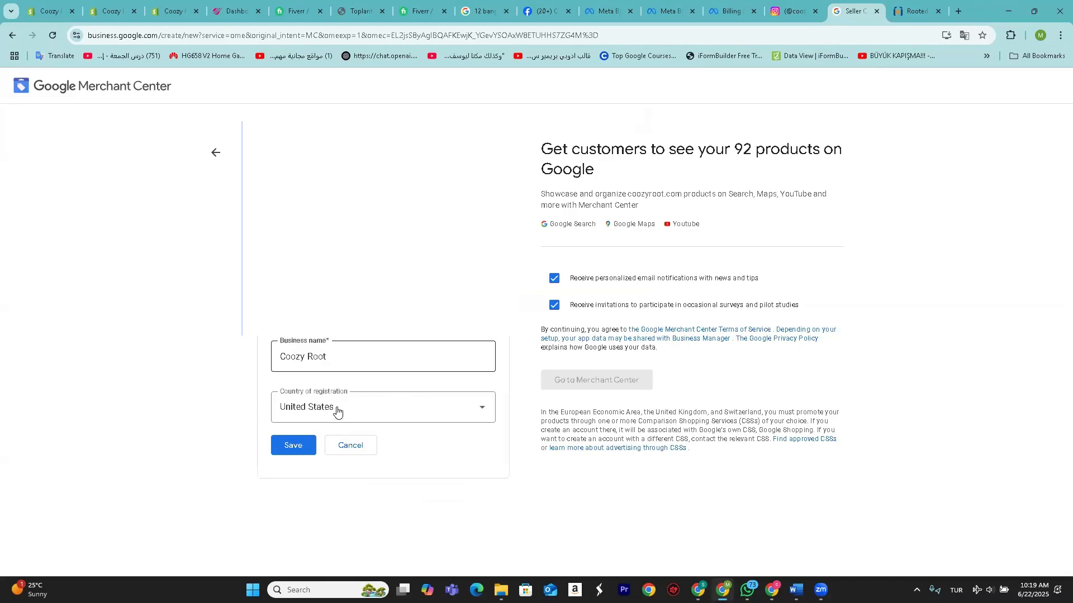
pyautogui.click(337, 411)
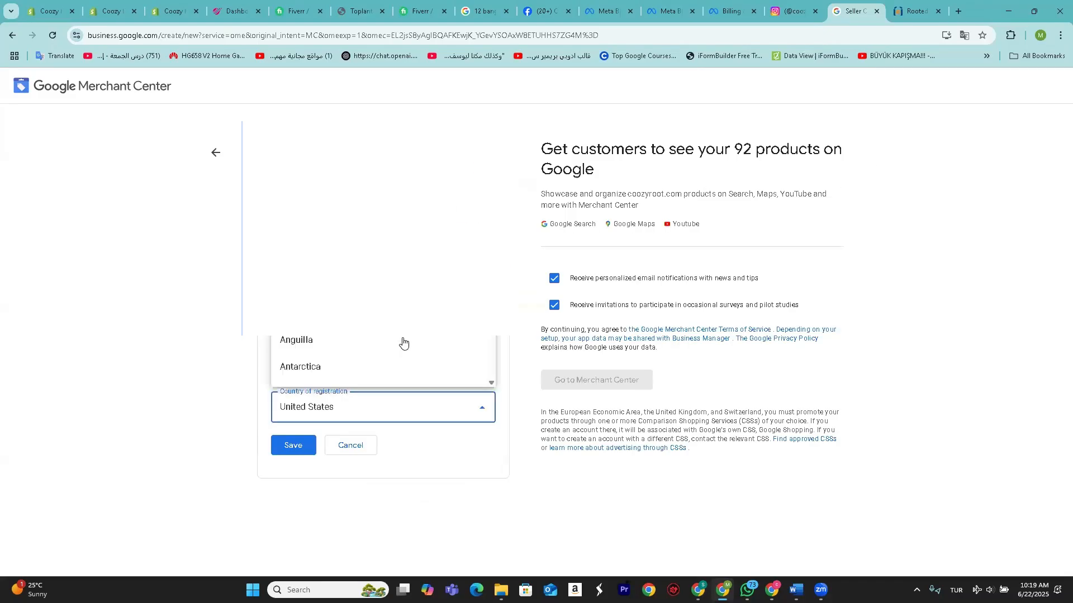
pyautogui.scroll(-8, 404, 343)
pyautogui.click(336, 249)
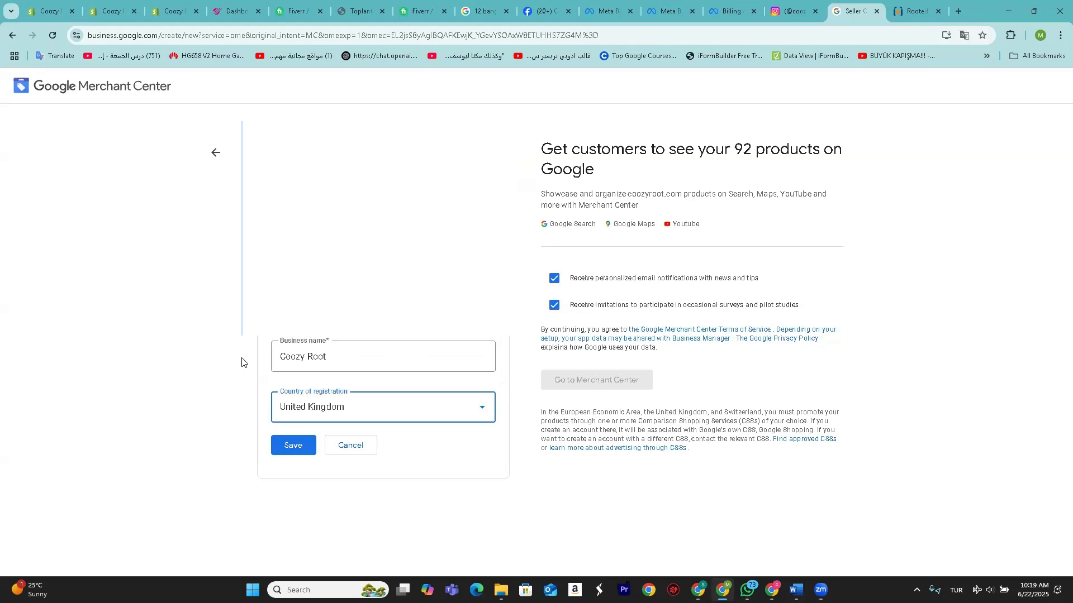
pyautogui.click(296, 446)
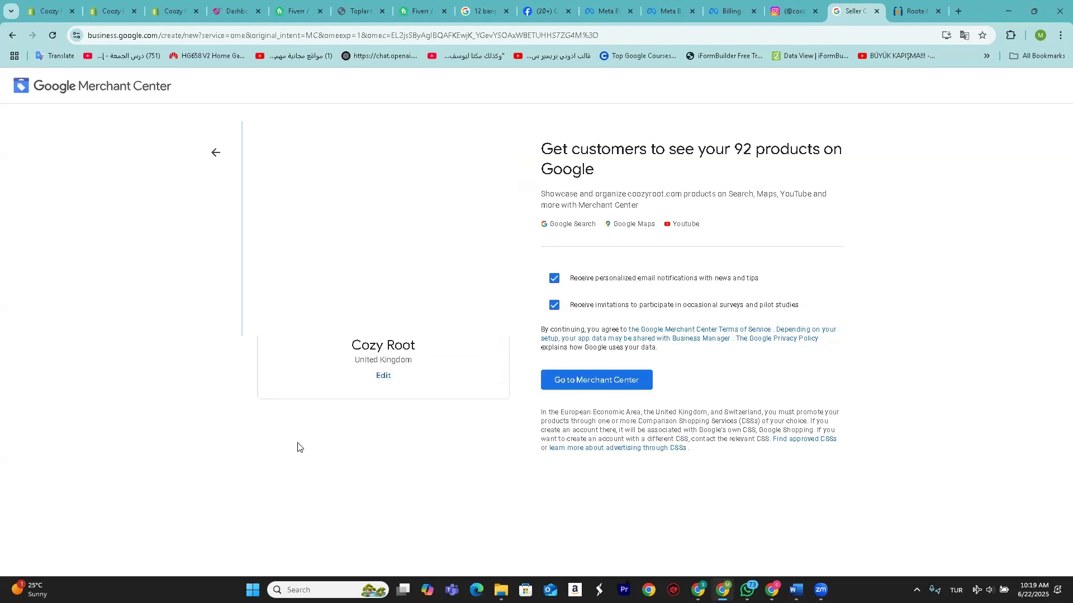
pyautogui.click(577, 384)
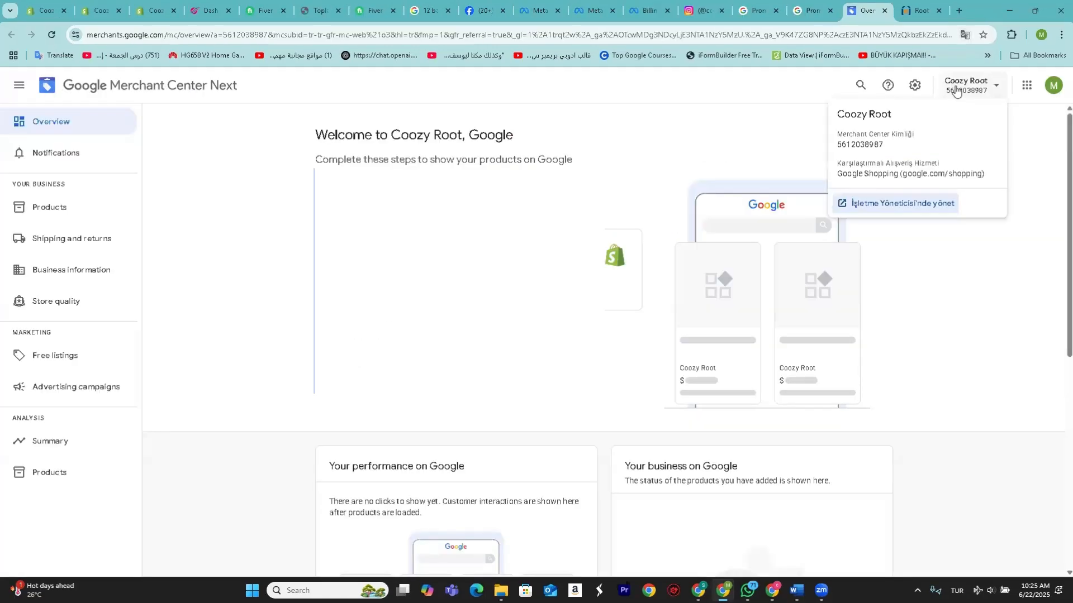
# - Start the online store verification from the business information, choose the HTML tag or file method, and copy the tag
pyautogui.click(323, 398)
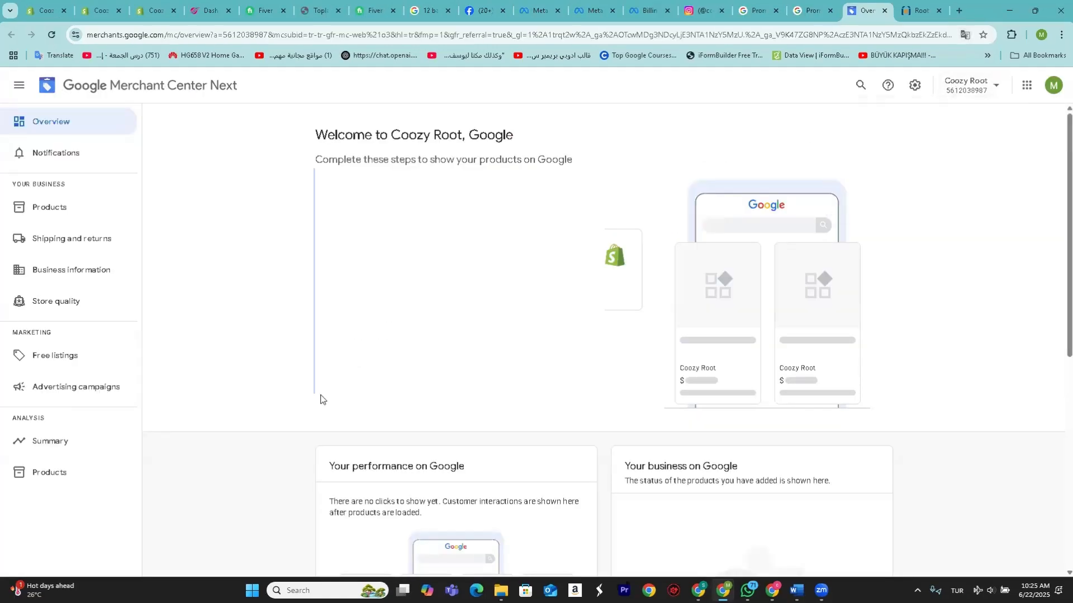
pyautogui.click(92, 272)
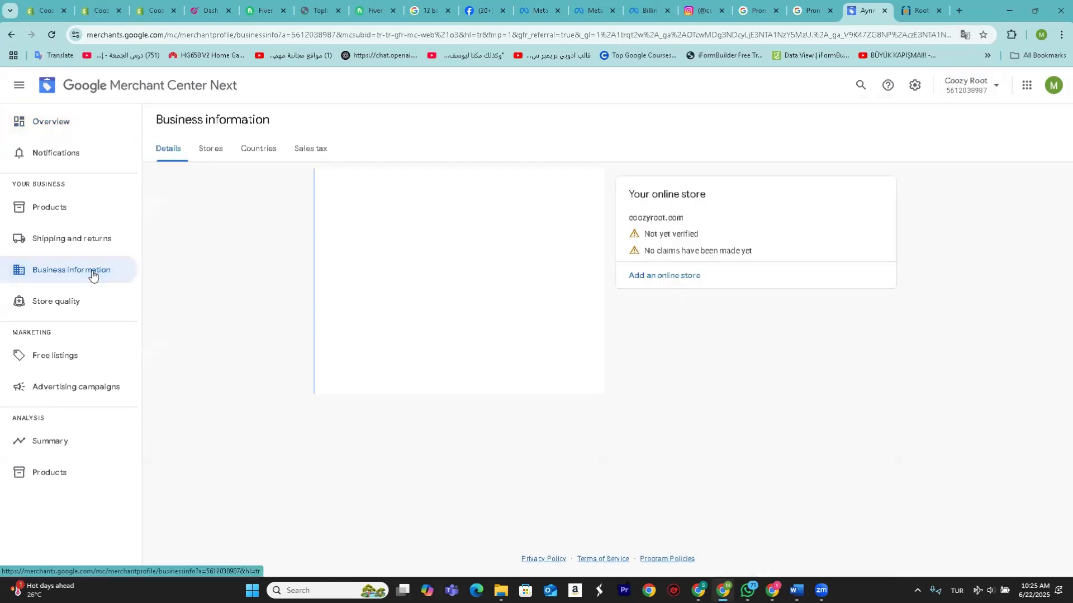
pyautogui.click(210, 152)
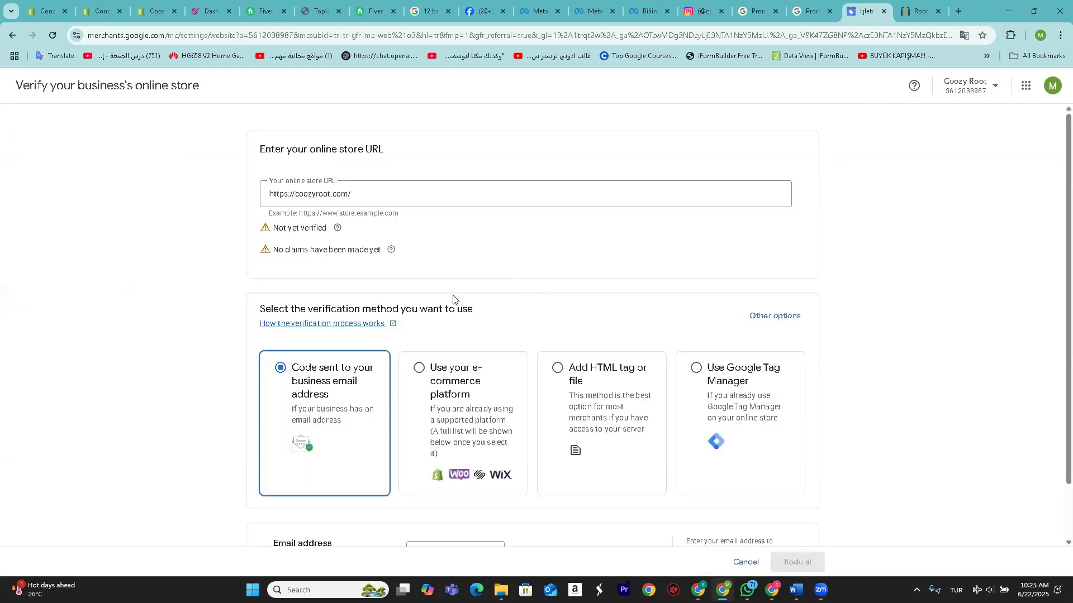
pyautogui.click(571, 392)
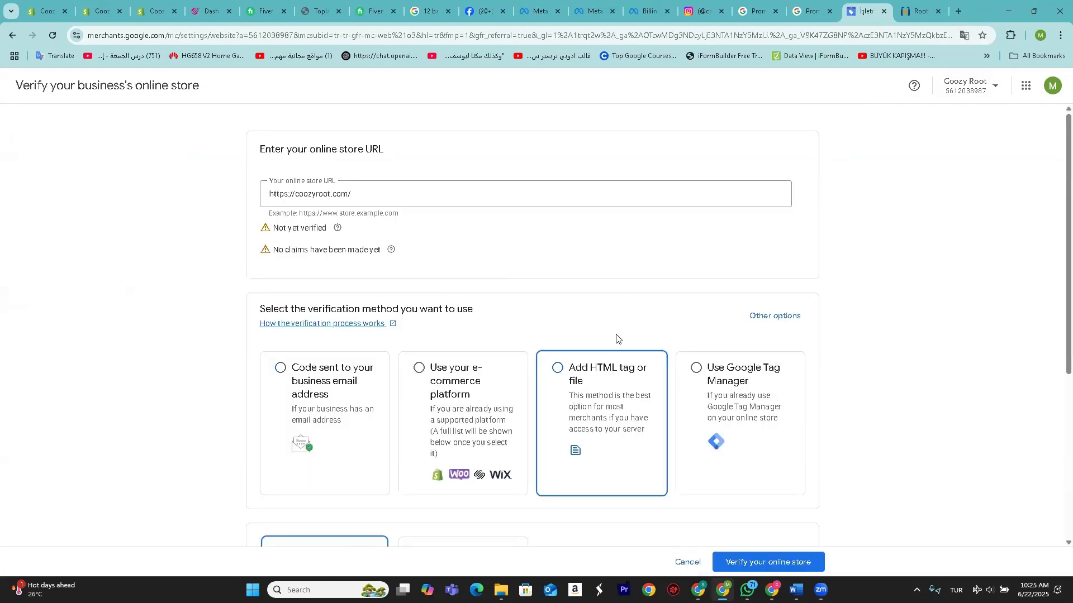
pyautogui.scroll(-5, 615, 334)
pyautogui.click(544, 431)
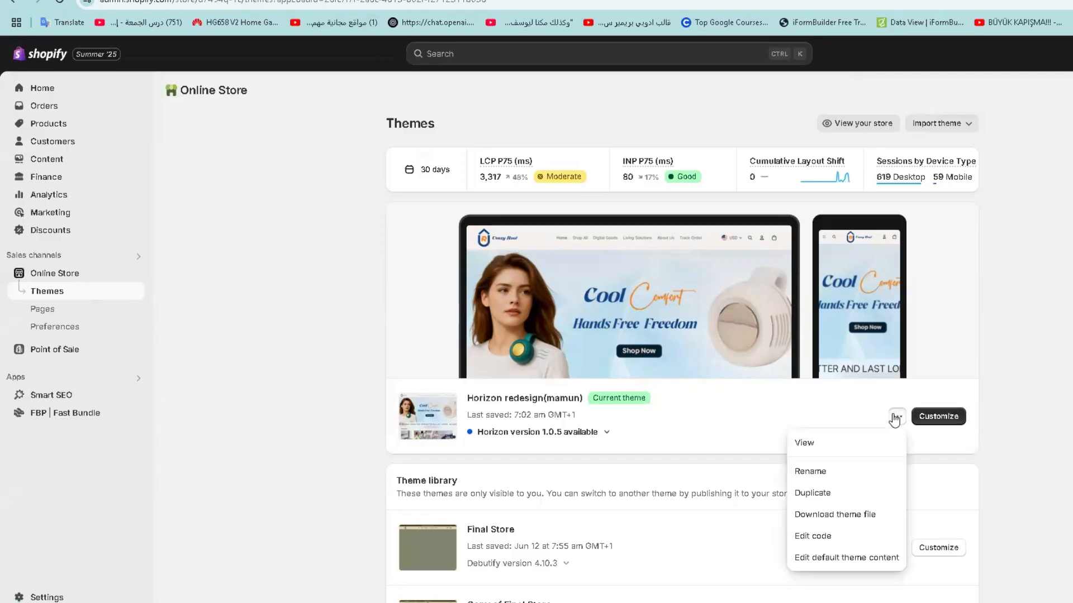
# - In the Shopify admin, edit the current theme's code and paste the copied tag on a new line below <head> in theme.liquid
pyautogui.click(817, 536)
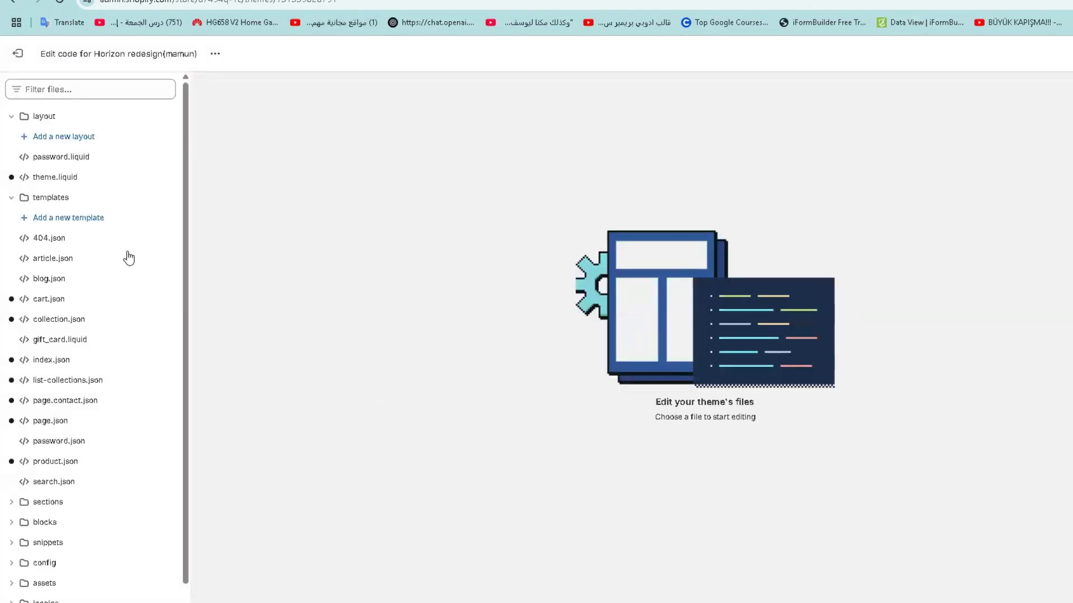
pyautogui.click(49, 177)
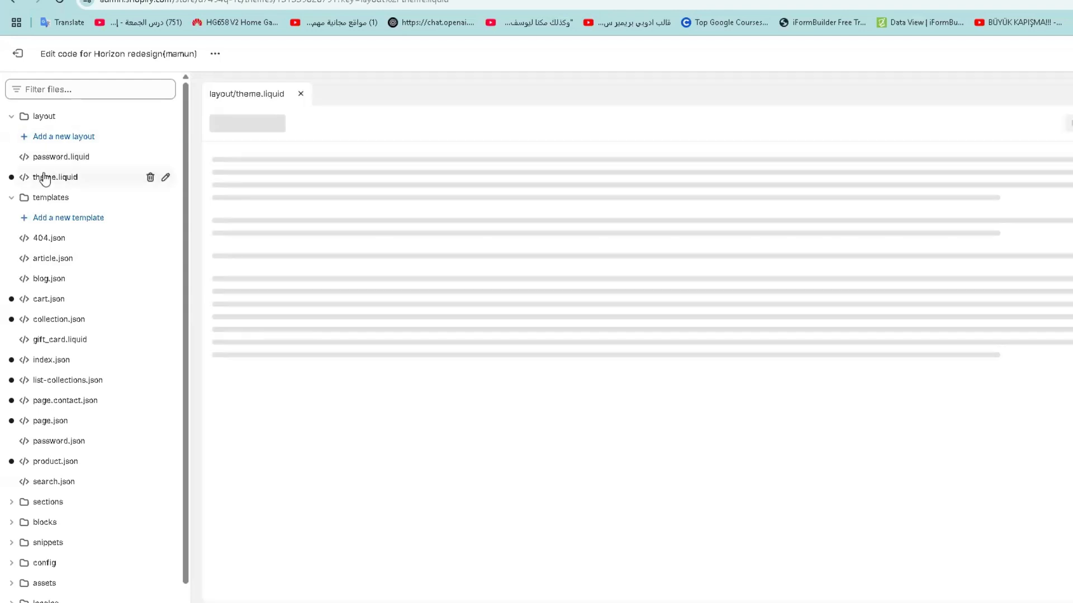
pyautogui.click(292, 209)
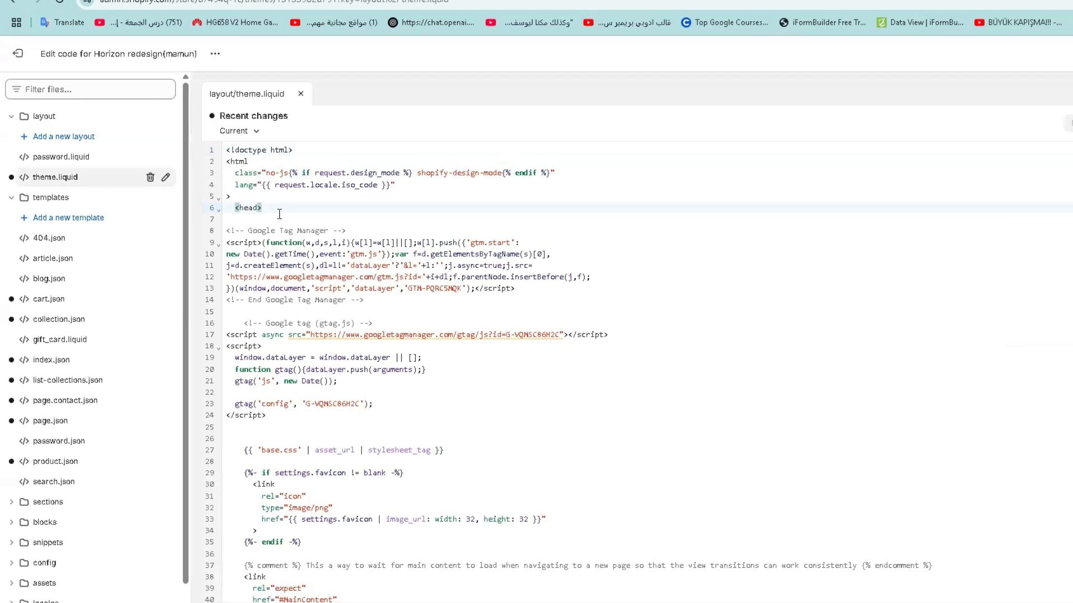
pyautogui.press('Return')
pyautogui.press('Up')
pyautogui.press('Return')
pyautogui.press('Return')
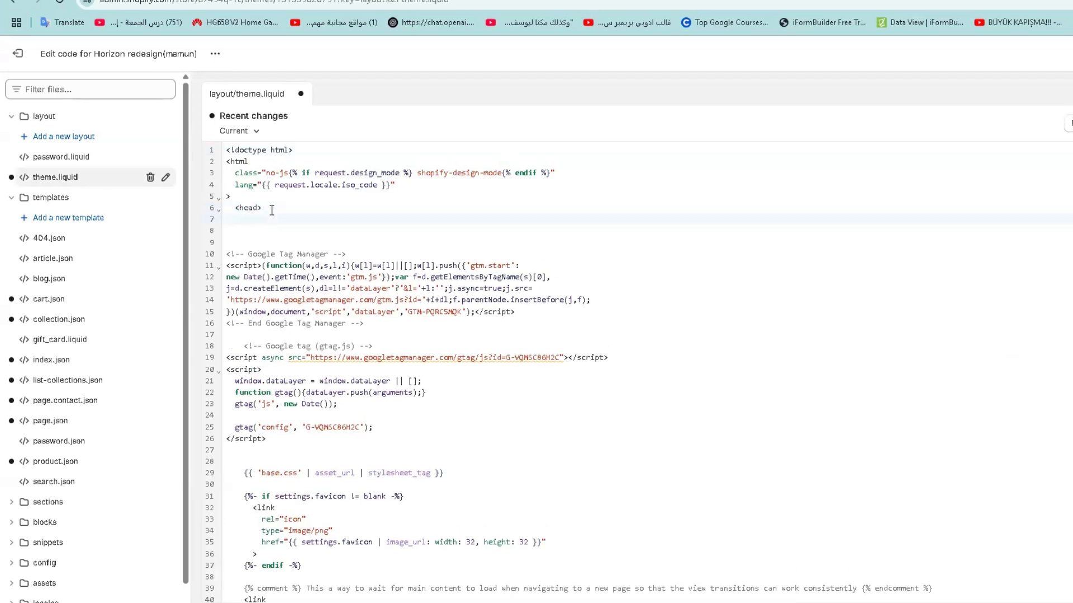
pyautogui.rightClick(246, 233)
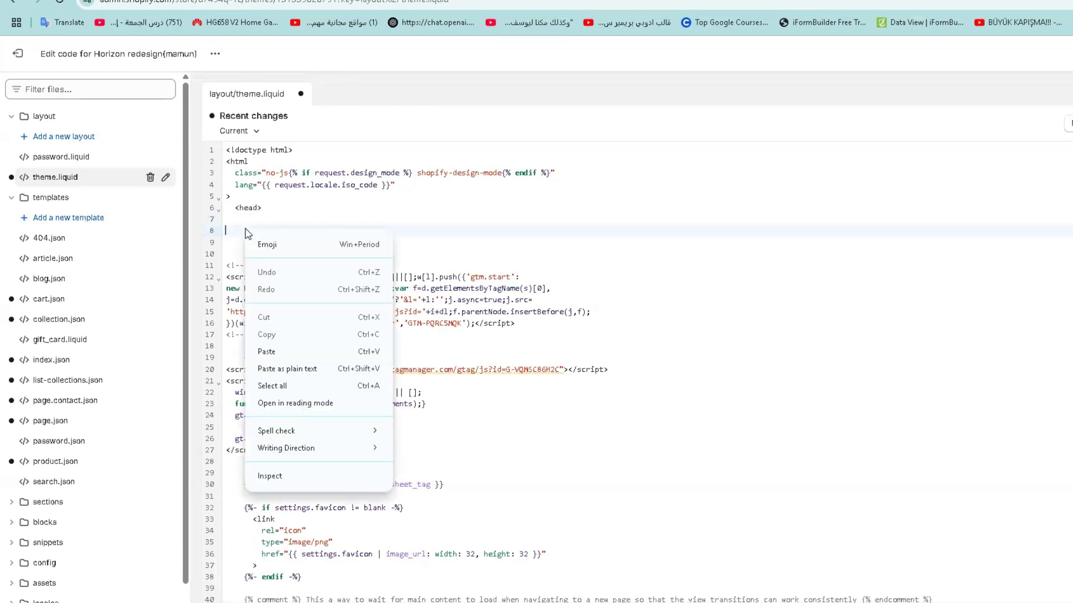
pyautogui.click(284, 352)
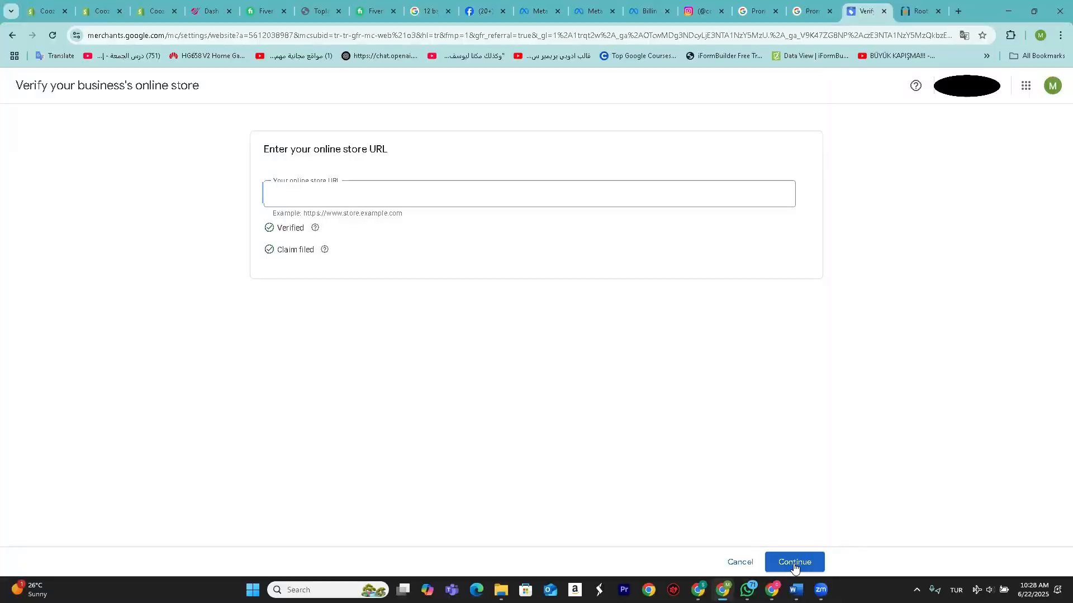
# - Finish the online store verification in Merchant Center and look through the shops, countries and sales tax sections of the business information
pyautogui.click(791, 568)
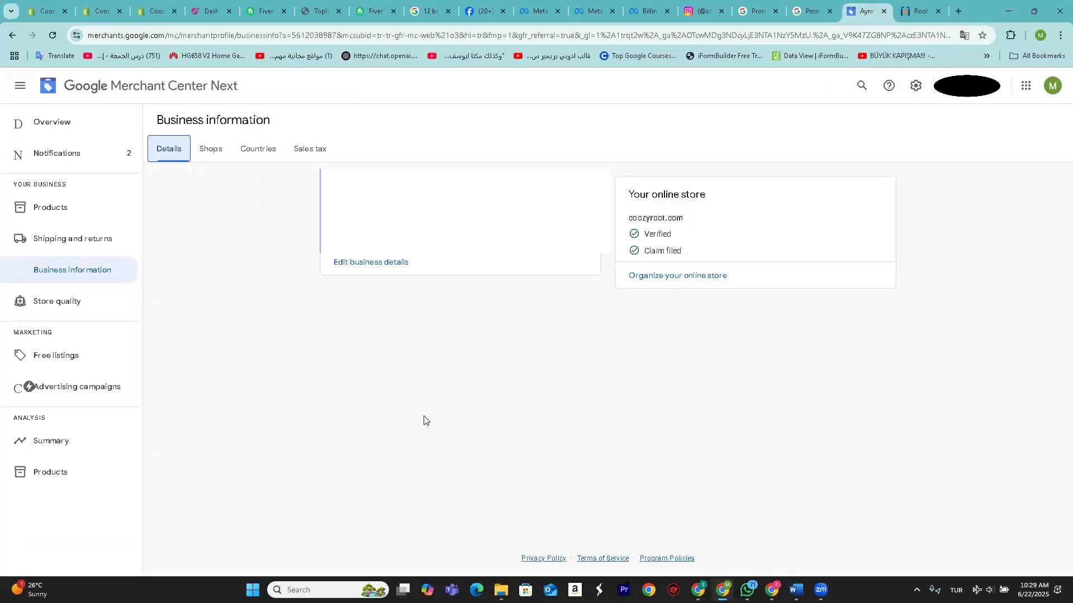
pyautogui.click(212, 152)
pyautogui.click(261, 153)
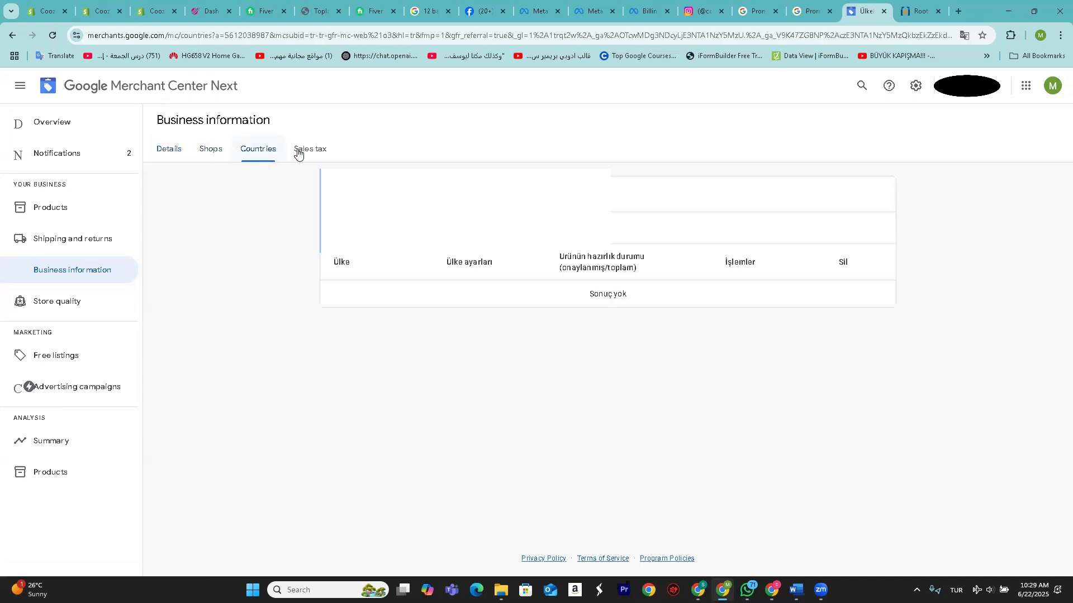
pyautogui.click(297, 153)
pyautogui.click(171, 152)
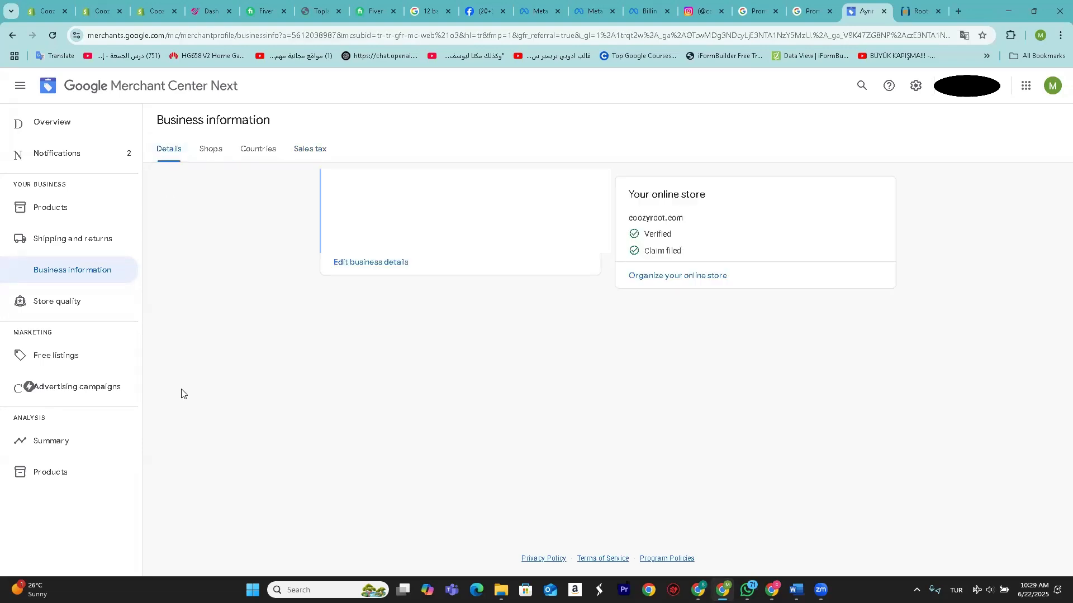
# - Open the business details for editing, review the address, customer service and social media sections, and close the form
pyautogui.click(366, 263)
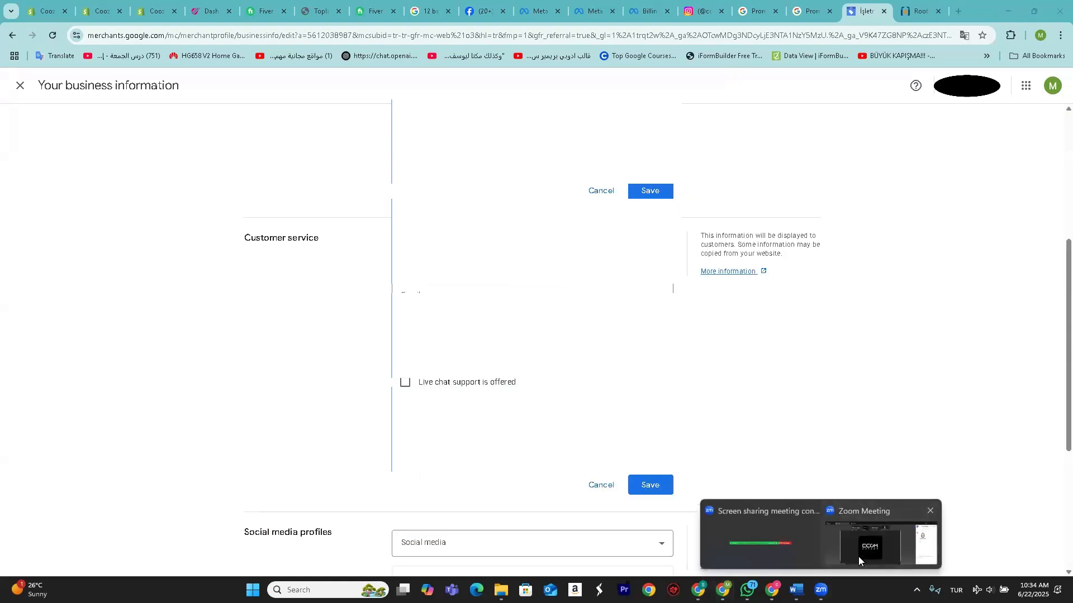
pyautogui.click(858, 558)
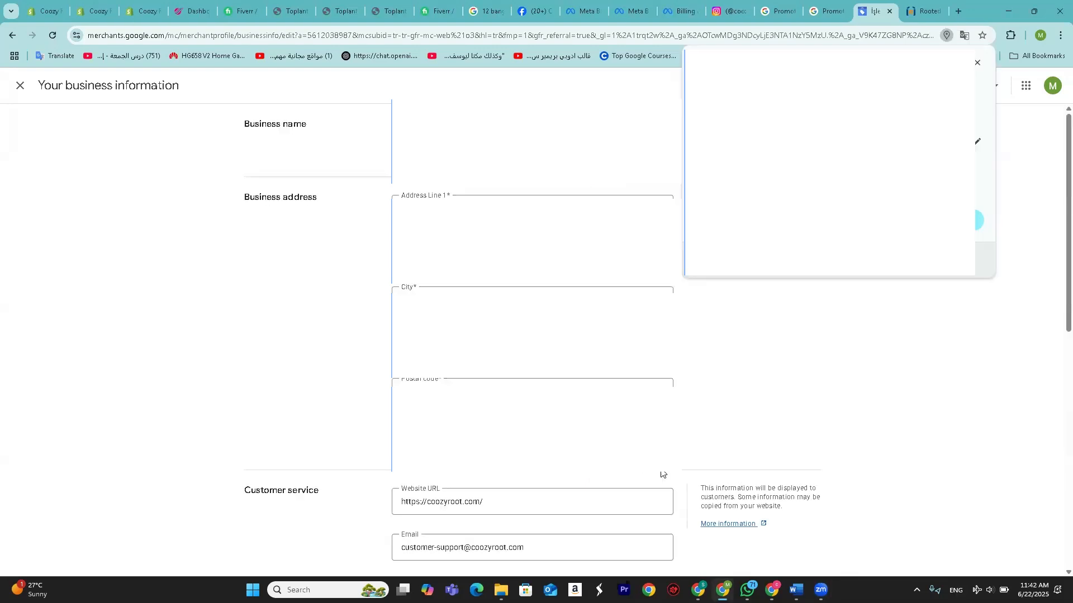
pyautogui.scroll(-10, 536, 335)
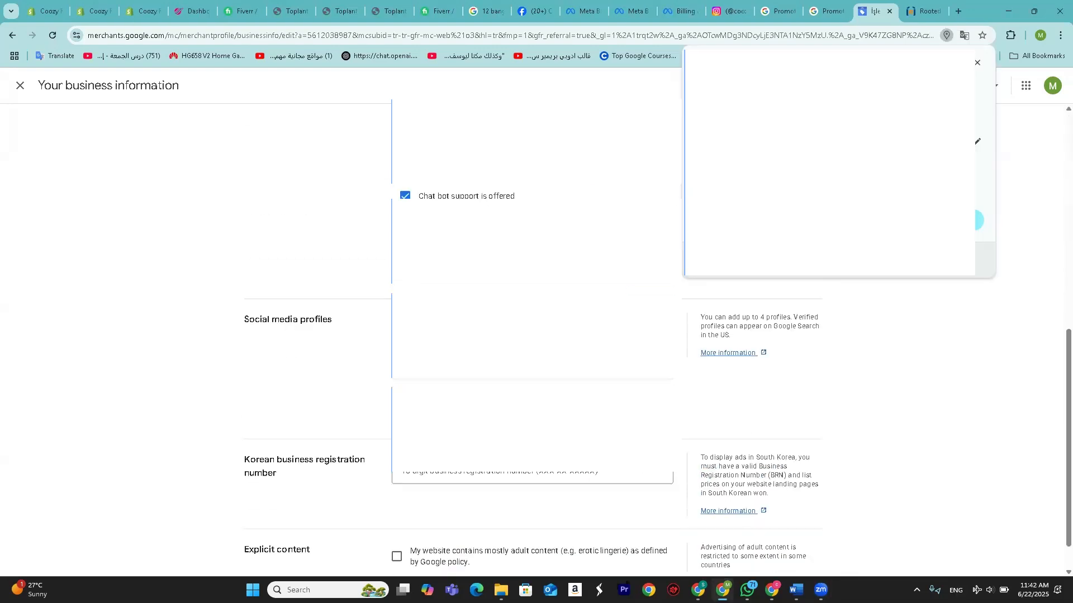
pyautogui.scroll(-1, 607, 387)
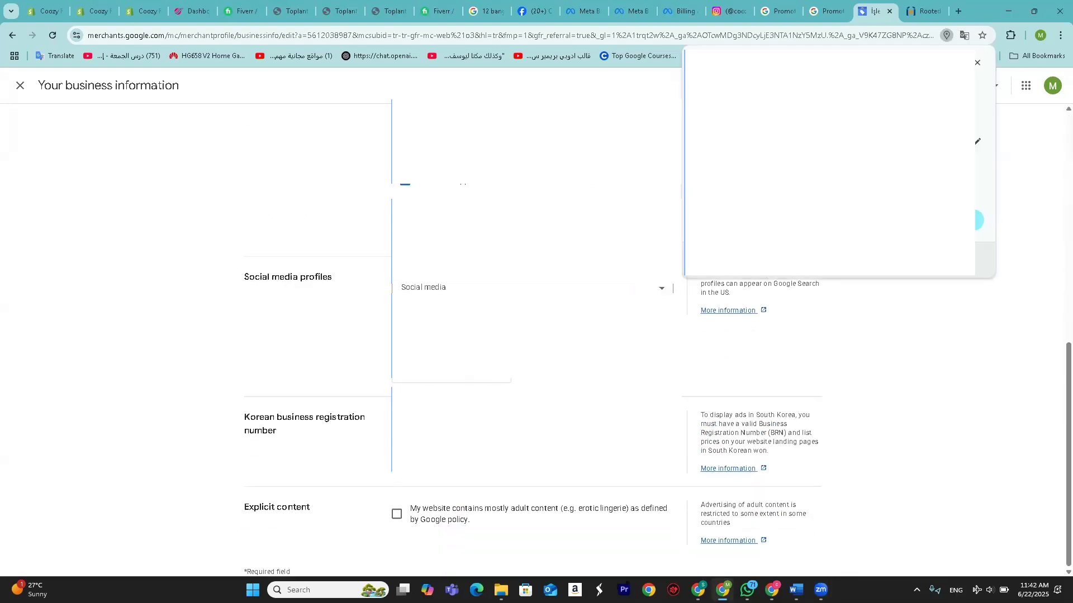
pyautogui.scroll(15, 838, 426)
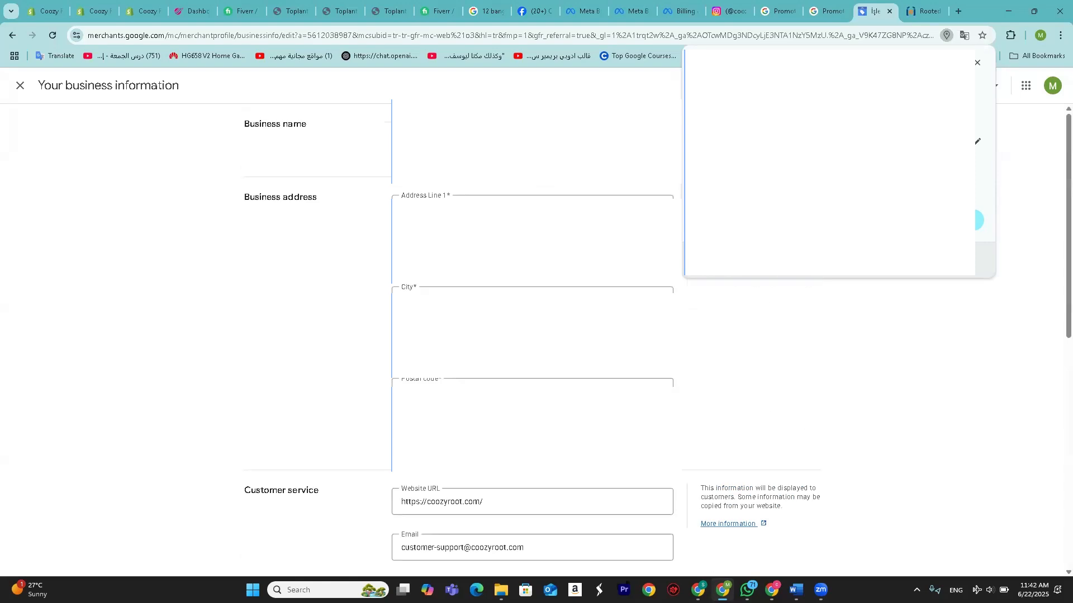
pyautogui.click(19, 85)
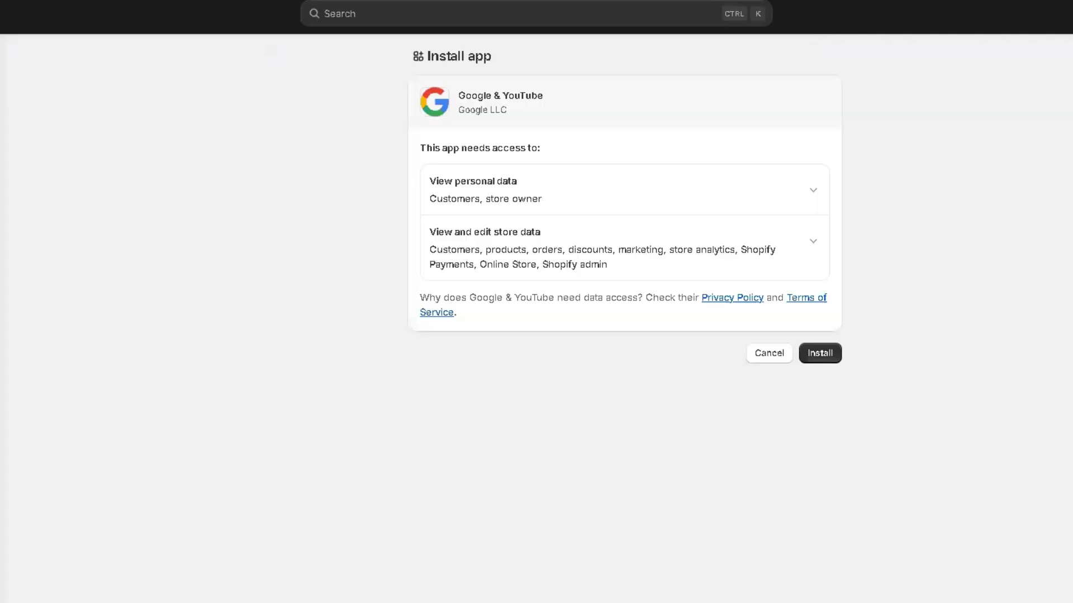
# - Expand and review the personal data and store data permissions requested by the Google & YouTube app, and install the app
pyautogui.click(812, 189)
pyautogui.click(813, 315)
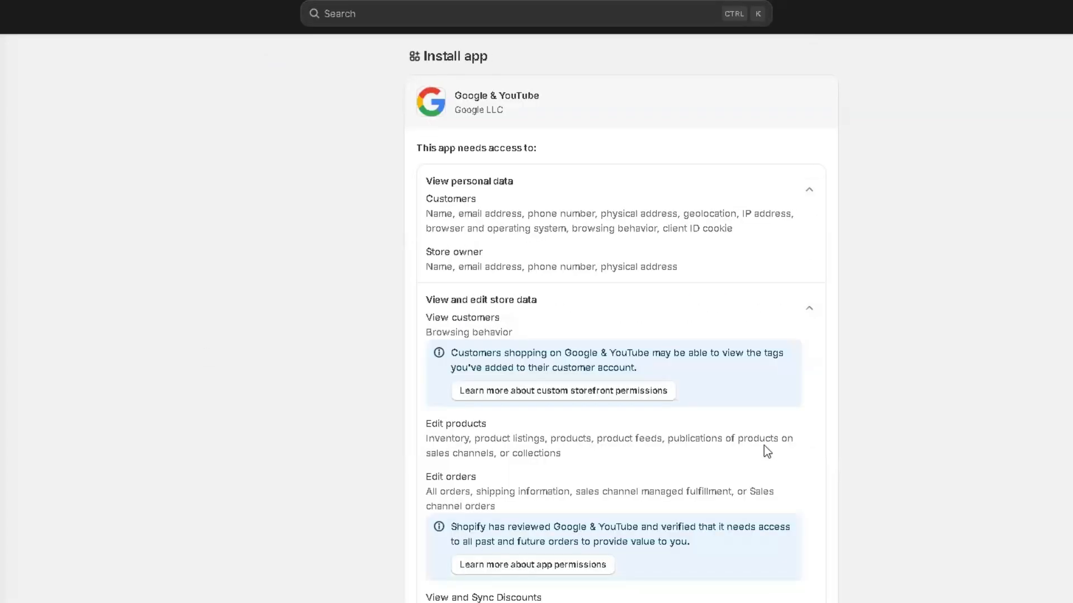
pyautogui.scroll(-7, 764, 448)
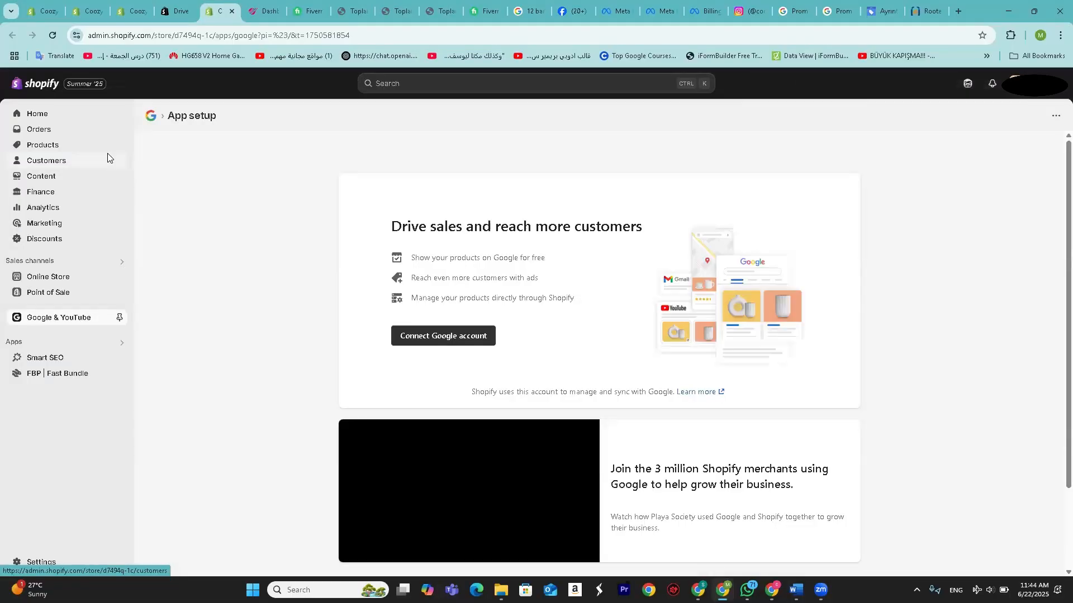
# - Connect the Google account to the Google & YouTube app and link the Coozy Root Merchant Center account
pyautogui.scroll(-2, 584, 327)
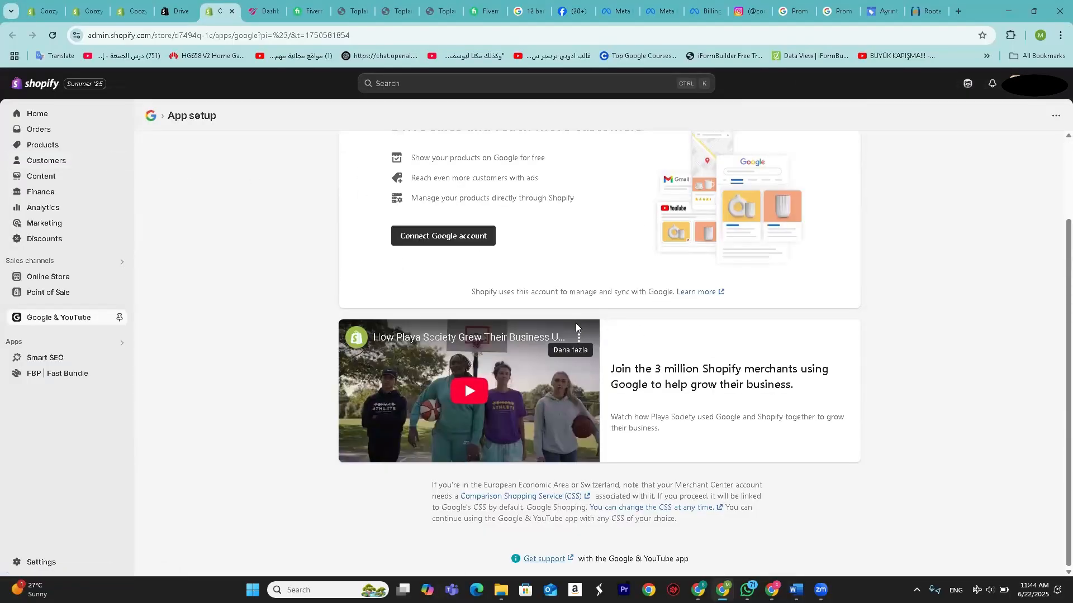
pyautogui.click(407, 235)
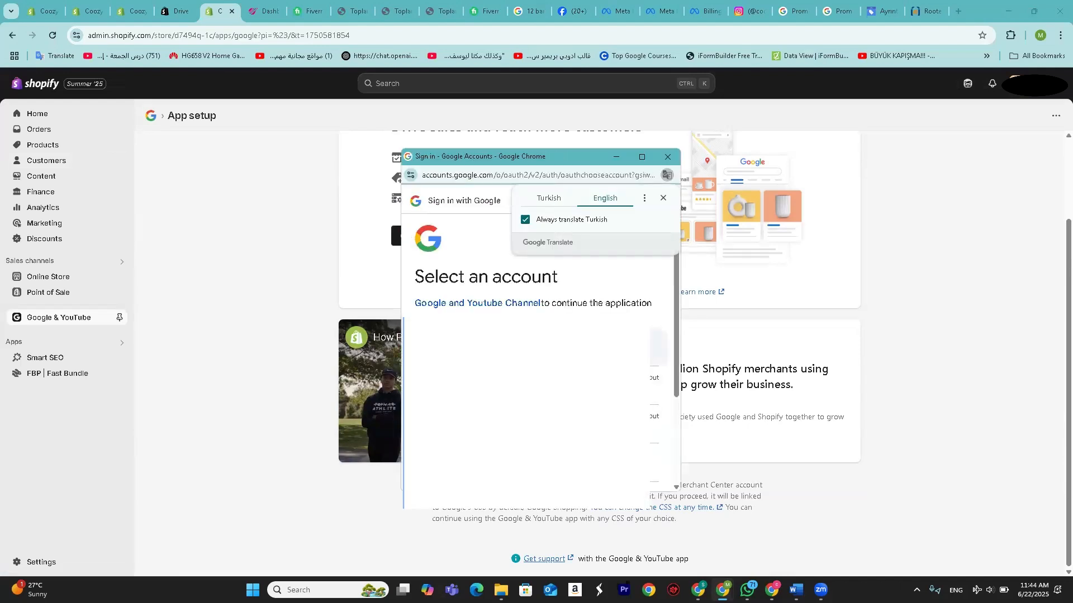
pyautogui.click(525, 347)
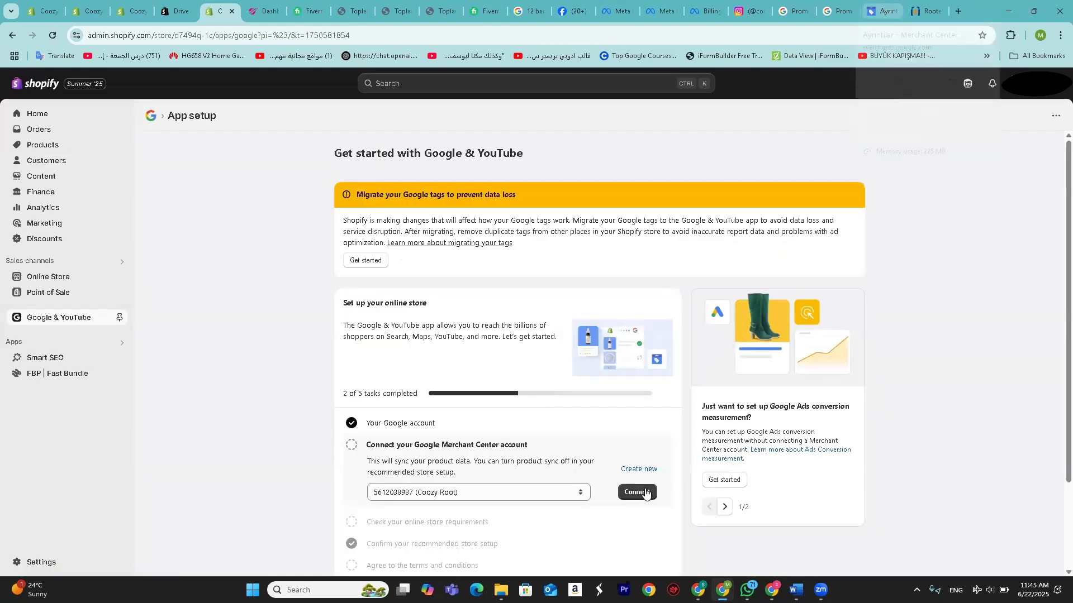
pyautogui.click(637, 492)
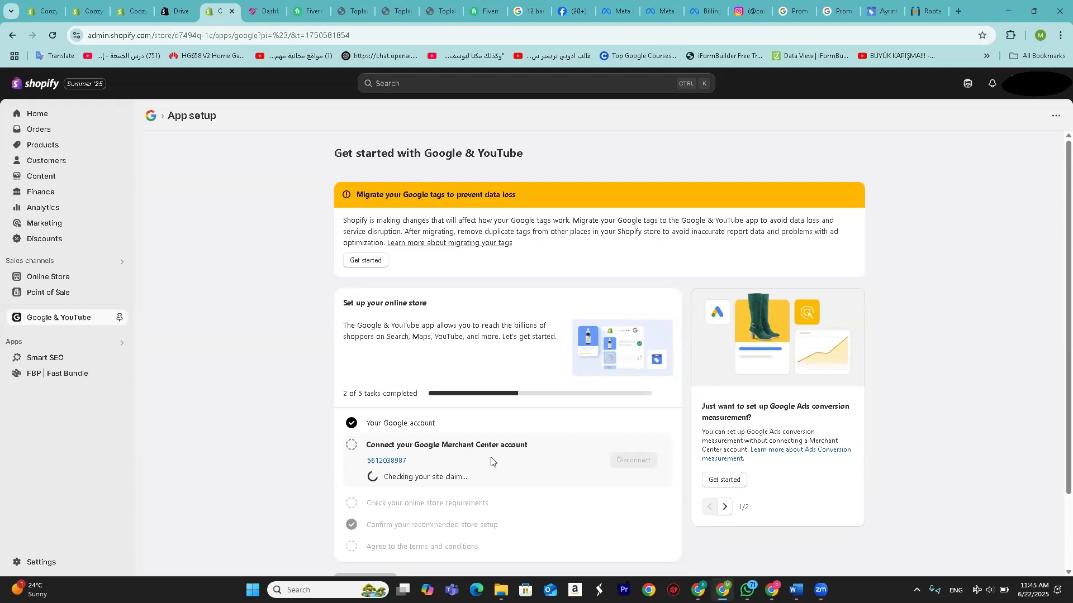
# - Confirm in the online store requirements that contact information has been added to the store
pyautogui.scroll(-4, 487, 459)
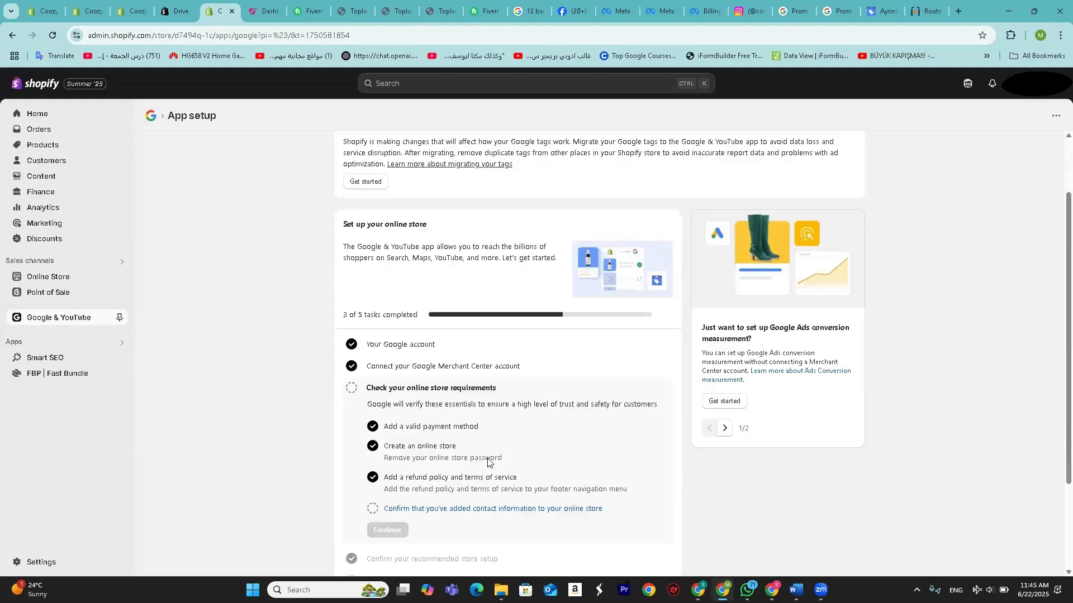
pyautogui.click(409, 385)
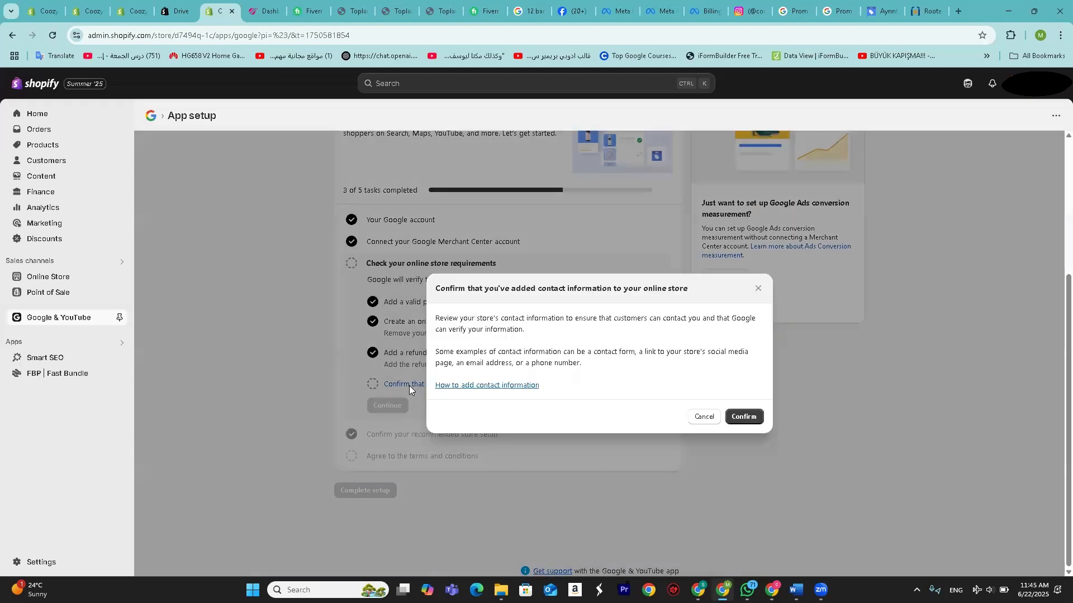
pyautogui.click(732, 417)
# - Agree to the Google Merchant Center terms, complete the app setup, and check the connected services on the overview
pyautogui.click(384, 450)
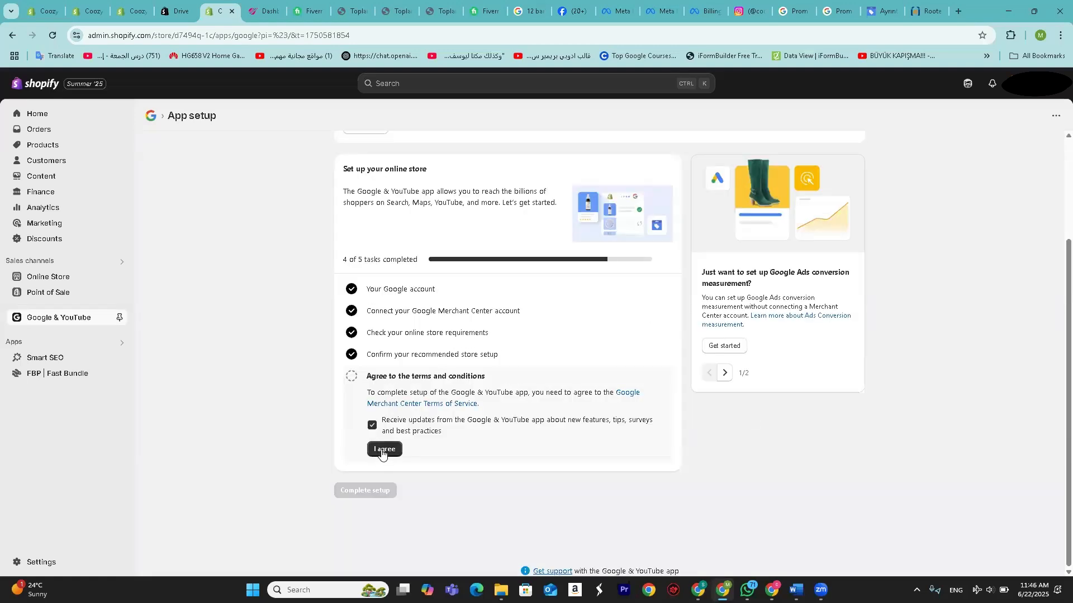
pyautogui.click(364, 490)
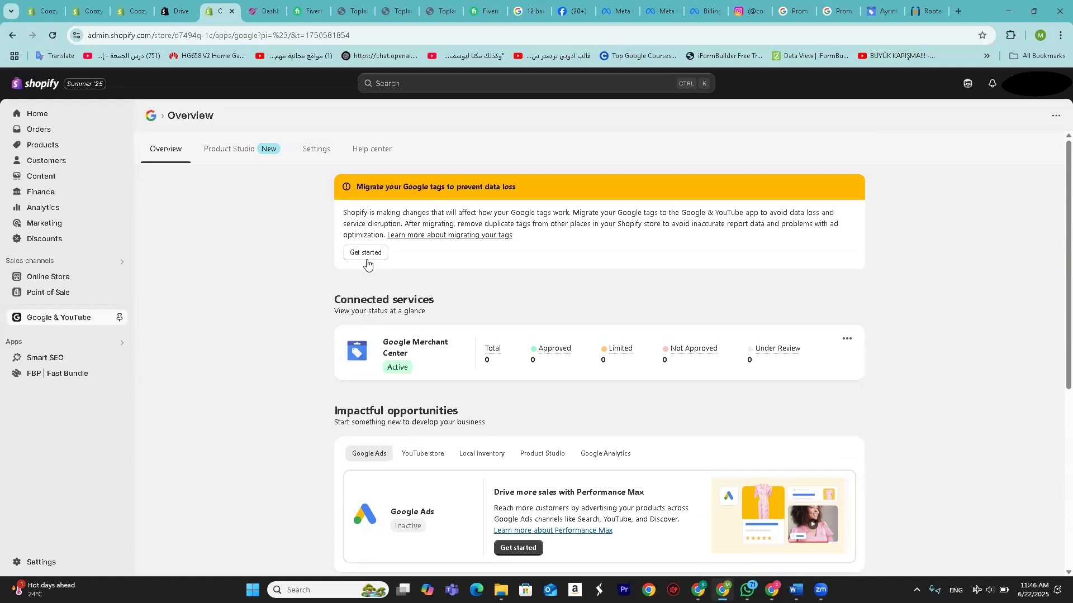
pyautogui.scroll(-3, 404, 272)
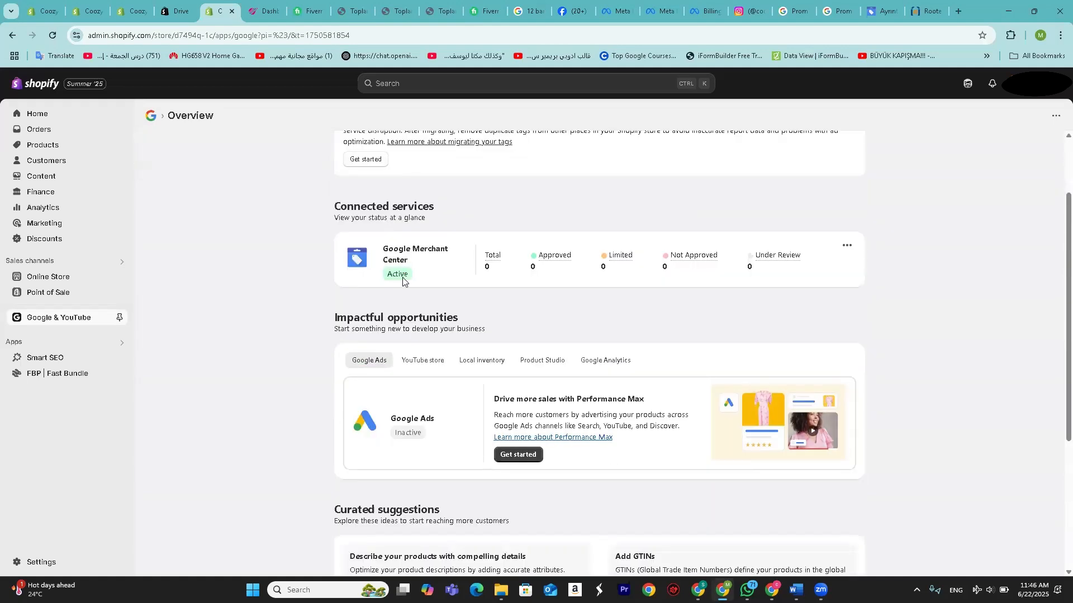